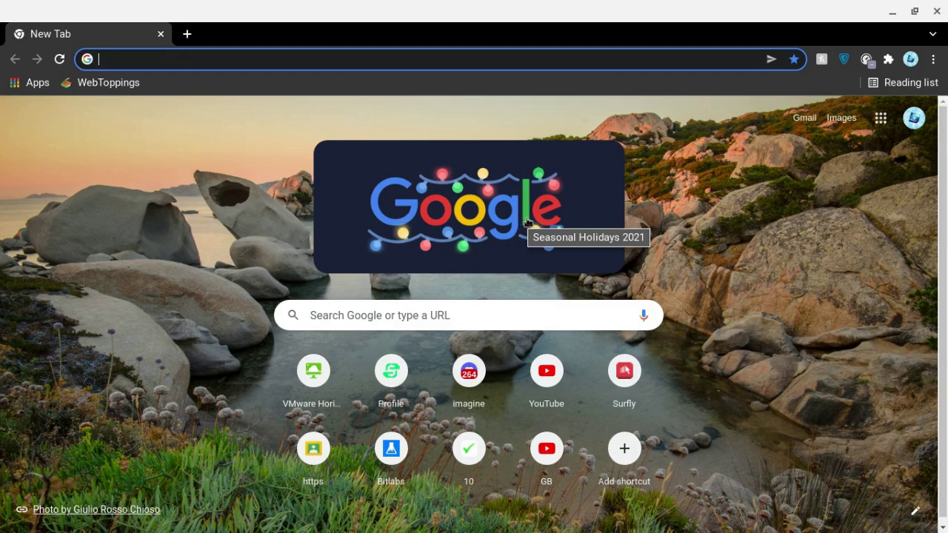
Open a new Incognito window, search for "now.gg cookie run" and open the Cookie Run: Kingdom page on now.gg
{"action": "left_click", "coordinate": [933, 62]}
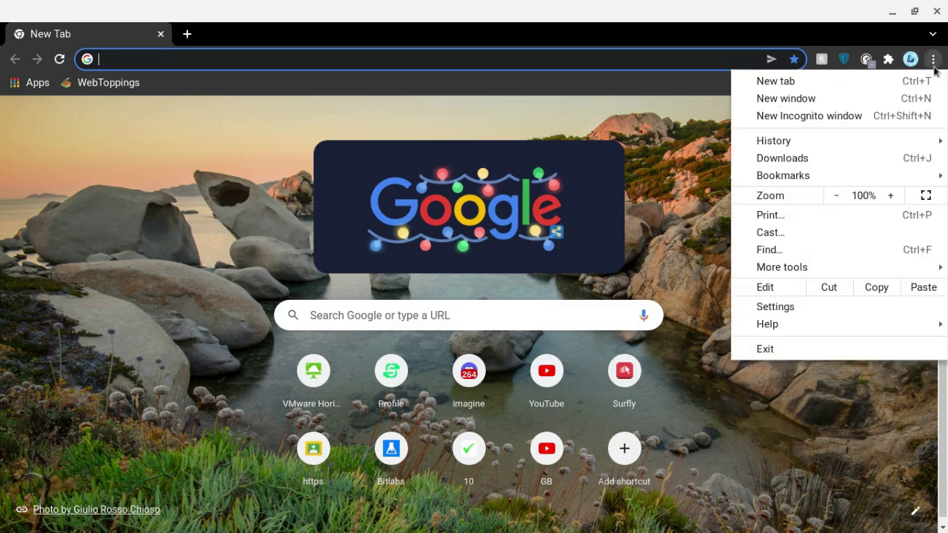
{"action": "left_click", "coordinate": [875, 118]}
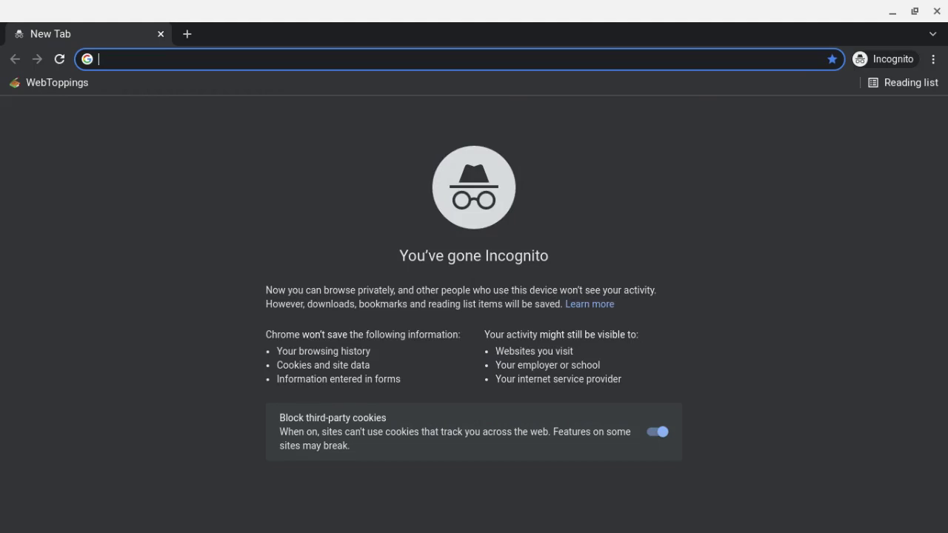
{"action": "type", "text": "now.gg"}
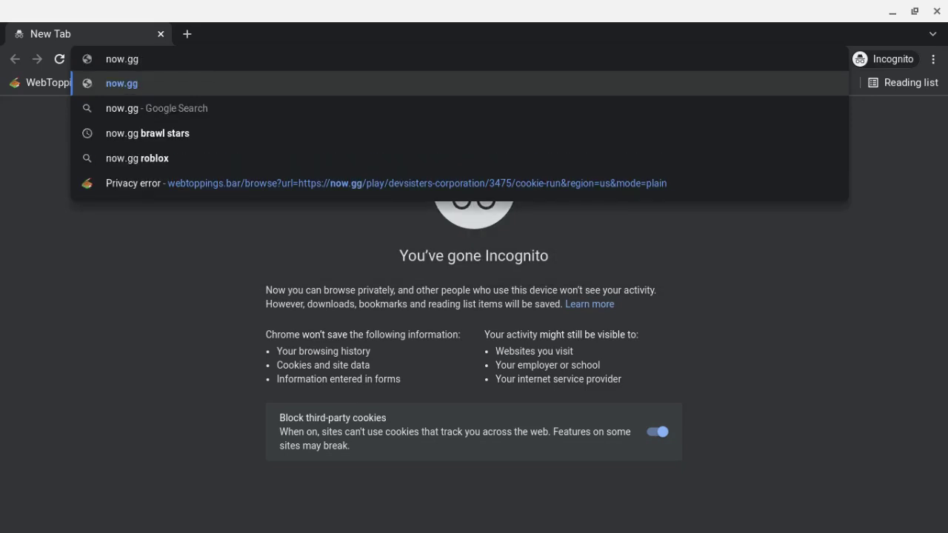
{"action": "type", "text": " cookie run"}
{"action": "key", "text": "Return"}
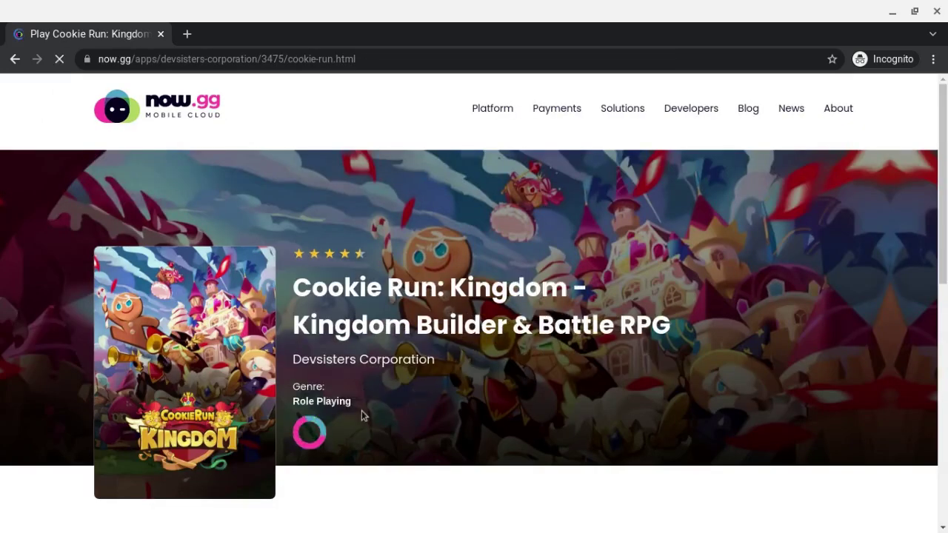
Launch Cookie Run: Kingdom to play in the browser and dismiss the game controls overlay
{"action": "scroll", "coordinate": [363, 416], "scroll_direction": "down", "scroll_amount": 1}
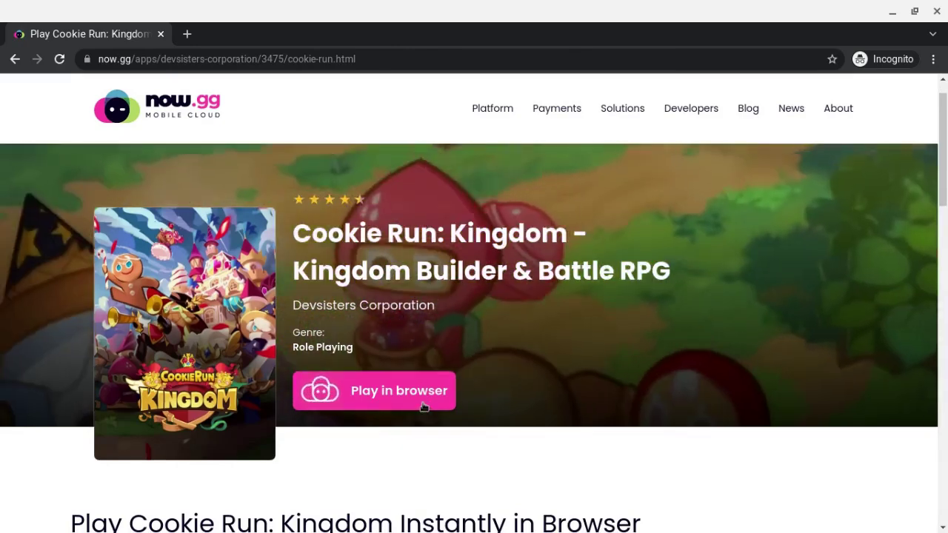
{"action": "left_click", "coordinate": [424, 406]}
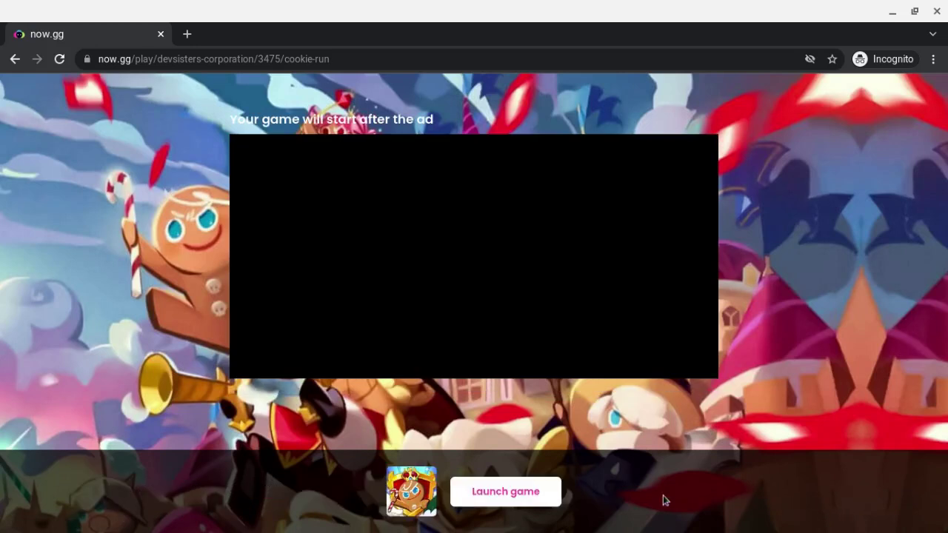
{"action": "left_click", "coordinate": [468, 493]}
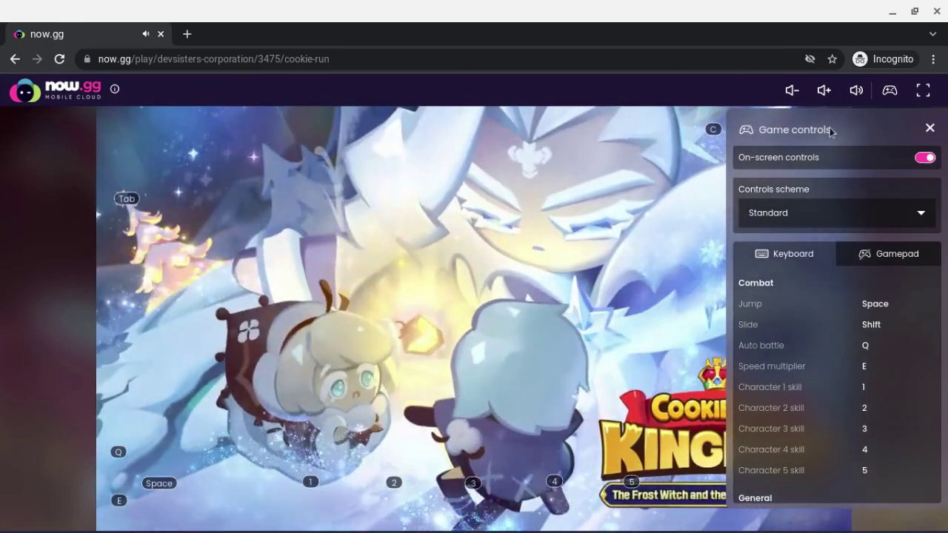
{"action": "left_click", "coordinate": [931, 128]}
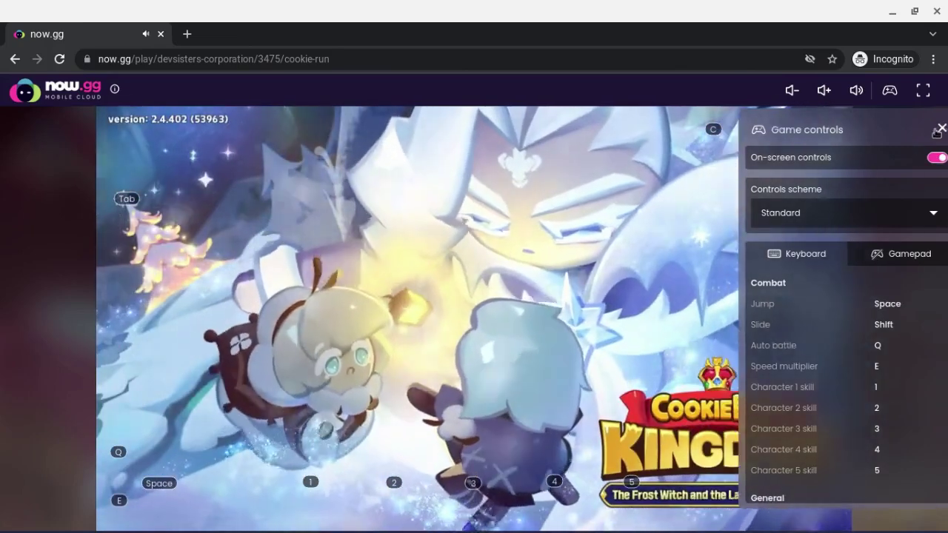
Set the player age to 18 and confirm it
{"action": "left_click", "coordinate": [426, 360]}
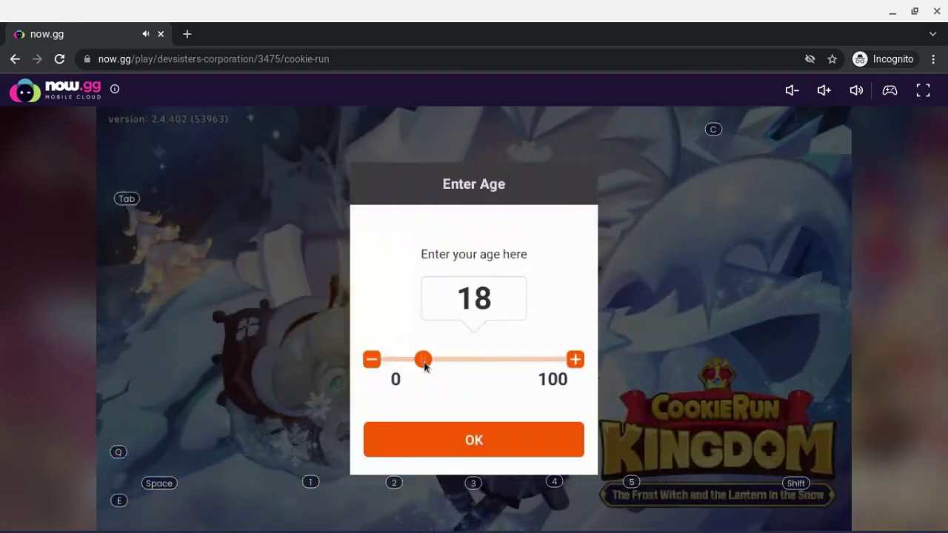
{"action": "left_click", "coordinate": [446, 436]}
{"action": "left_click", "coordinate": [628, 376]}
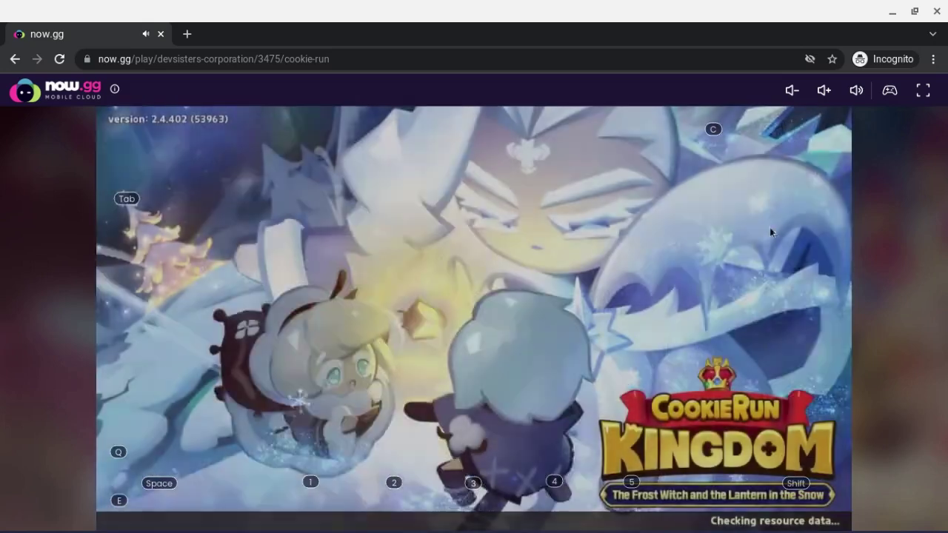
Lower the game's volume by three steps, and download the latest data pack without the voice-over
{"action": "left_click", "coordinate": [799, 97]}
{"action": "left_click", "coordinate": [799, 97]}
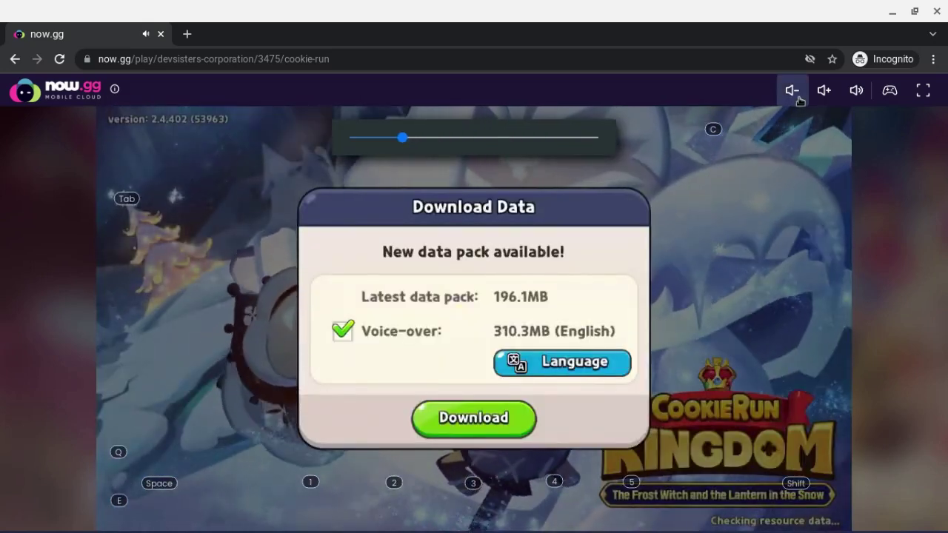
{"action": "left_click", "coordinate": [799, 98]}
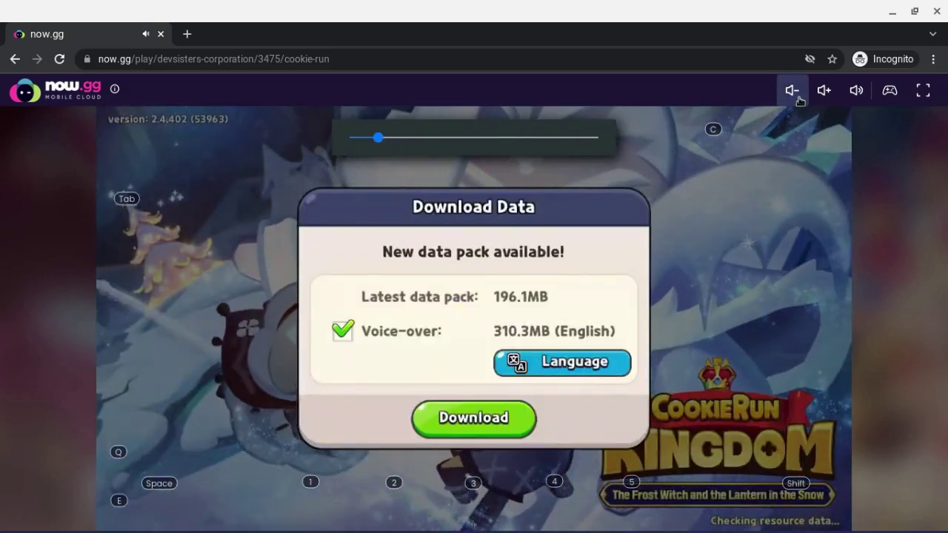
{"action": "left_click", "coordinate": [343, 332]}
{"action": "left_click", "coordinate": [513, 419]}
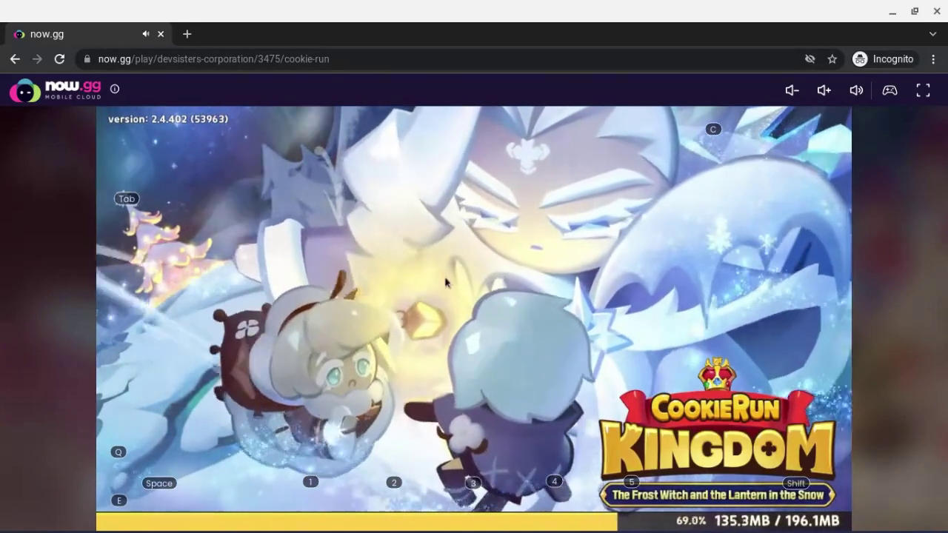
Bookmark the game page in the bookmarks bar under the name "Cookie Run: Kingdom"
{"action": "left_click", "coordinate": [296, 60]}
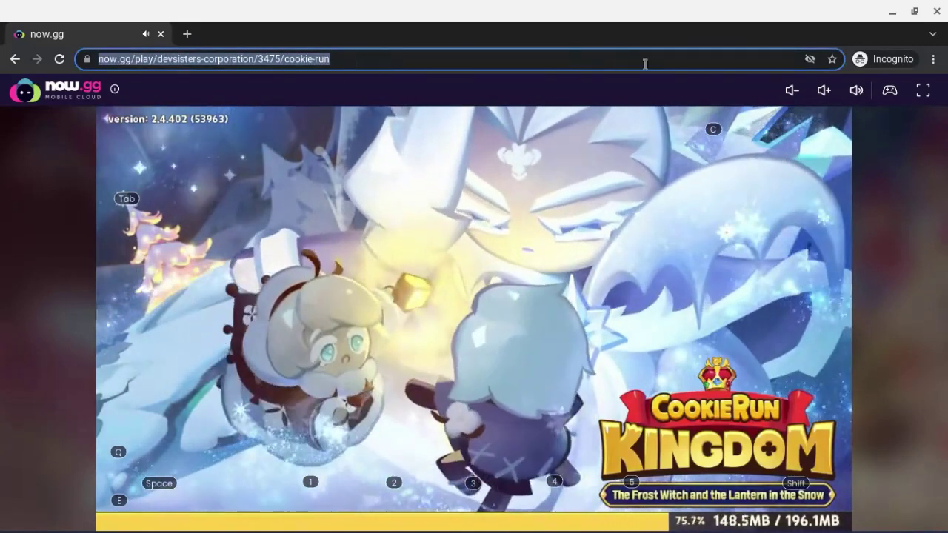
{"action": "left_click", "coordinate": [832, 59]}
{"action": "left_click", "coordinate": [778, 79]}
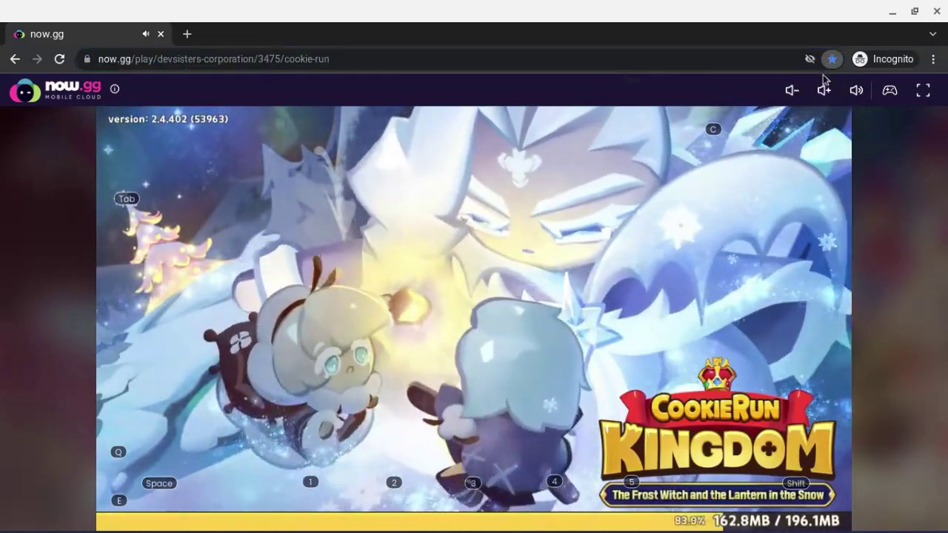
{"action": "type", "text": "Cooc"}
{"action": "key", "text": "BackSpace"}
{"action": "key", "text": "BackSpace"}
{"action": "key", "text": "BackSpace"}
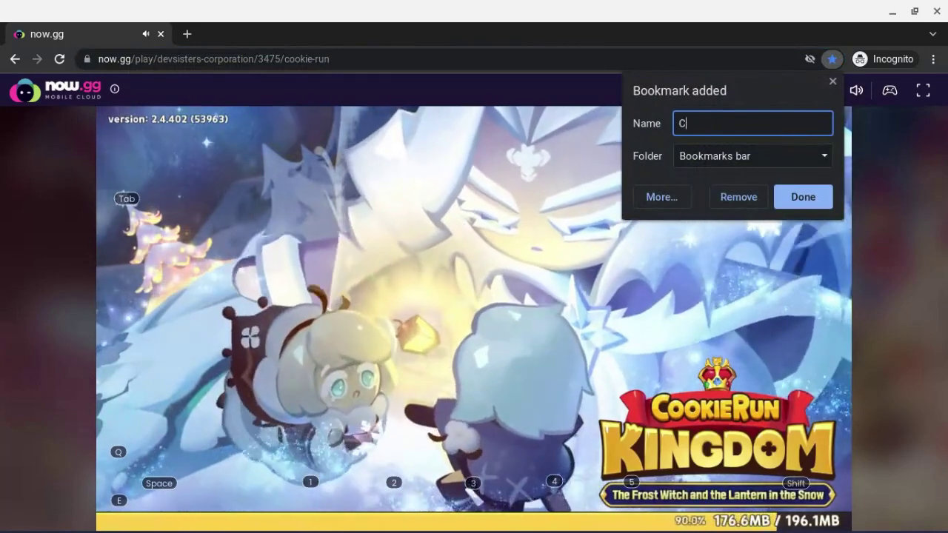
{"action": "type", "text": "ookie Run"}
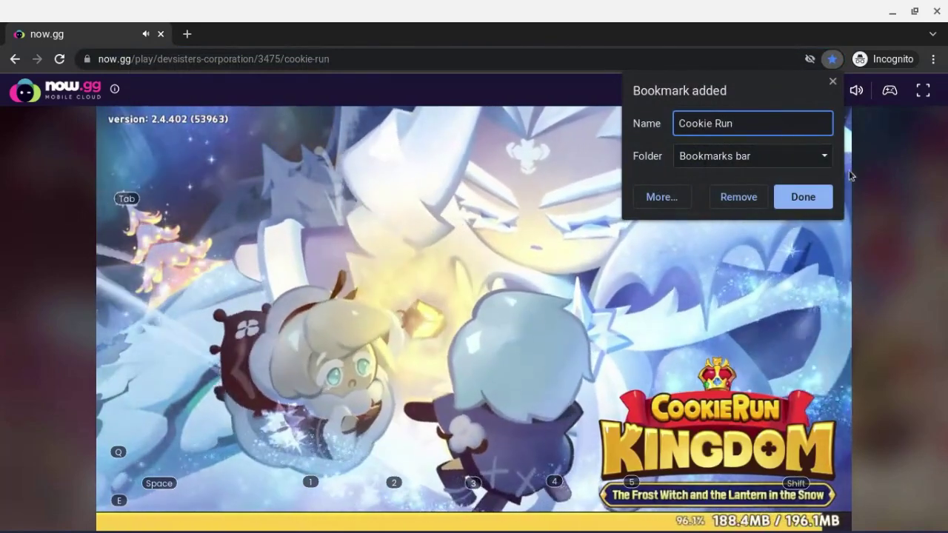
{"action": "type", "text": ": Kingdom"}
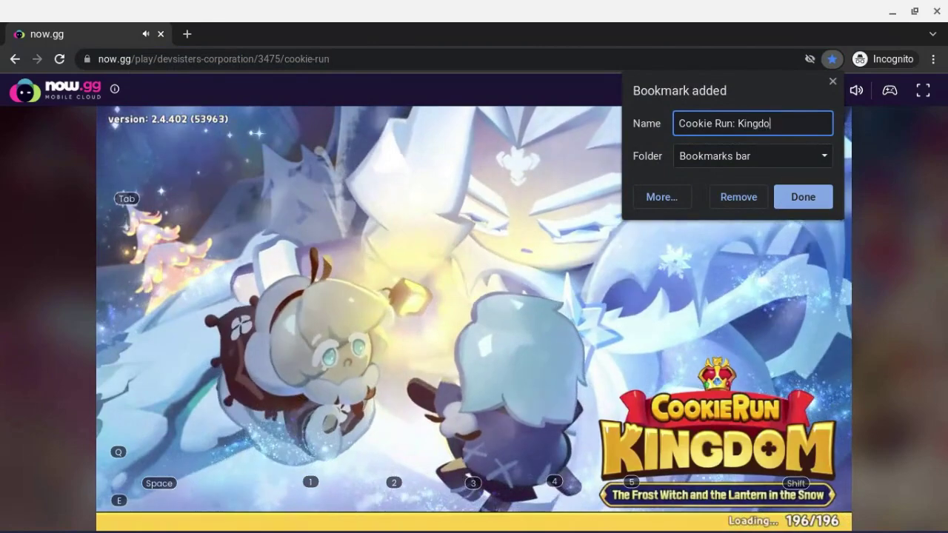
{"action": "left_click", "coordinate": [801, 200]}
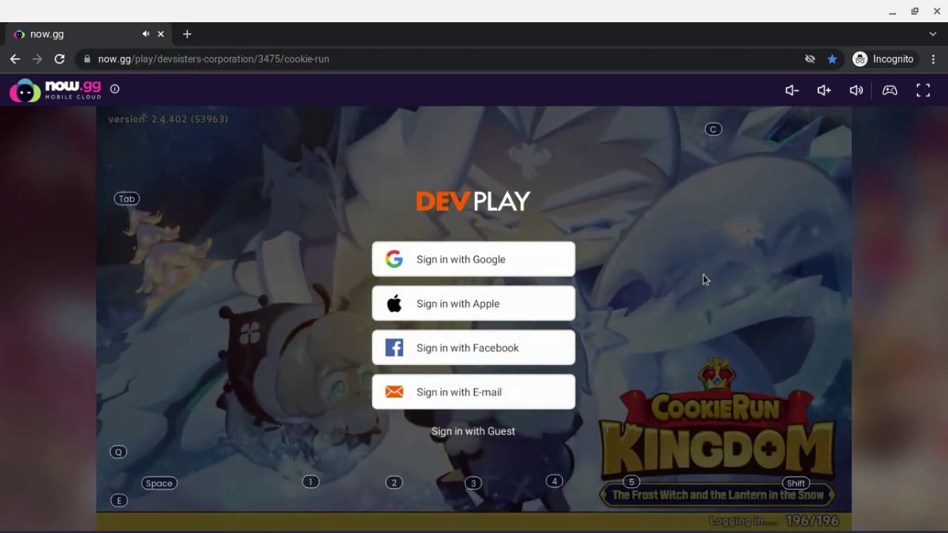
Turn off the on-screen controls in the game controls settings and close those settings
{"action": "left_click", "coordinate": [890, 92]}
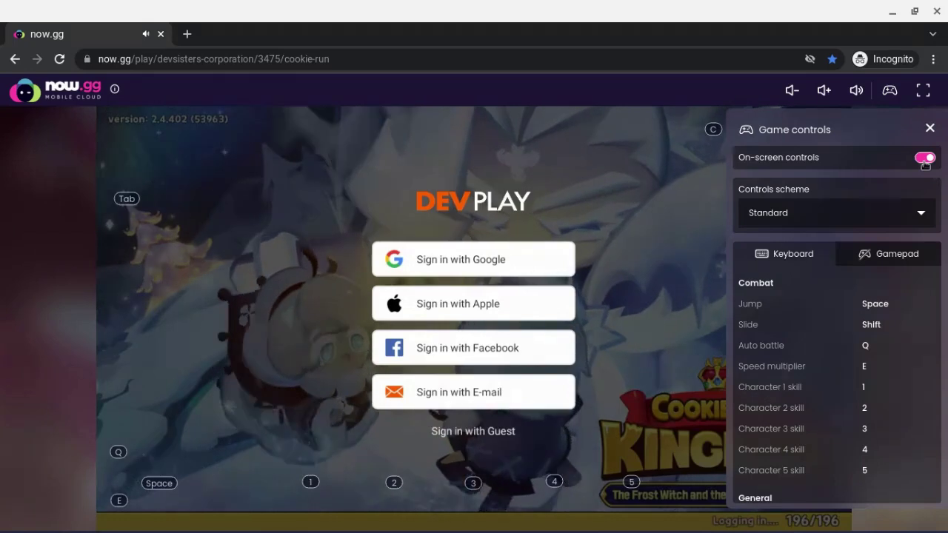
{"action": "left_click", "coordinate": [930, 128]}
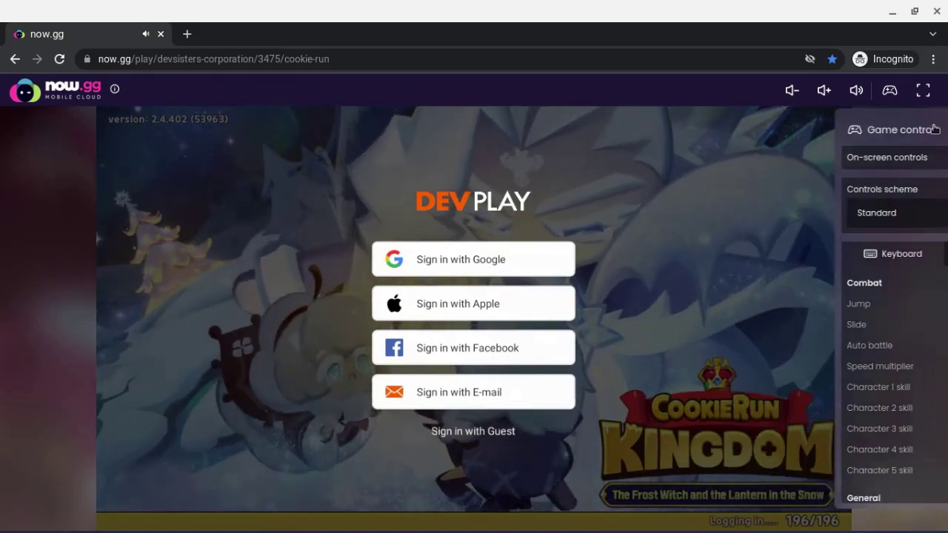
Show the game full screen with its floating toolbar moved to the corner and expanded, and return to the windowed view
{"action": "left_click", "coordinate": [923, 90]}
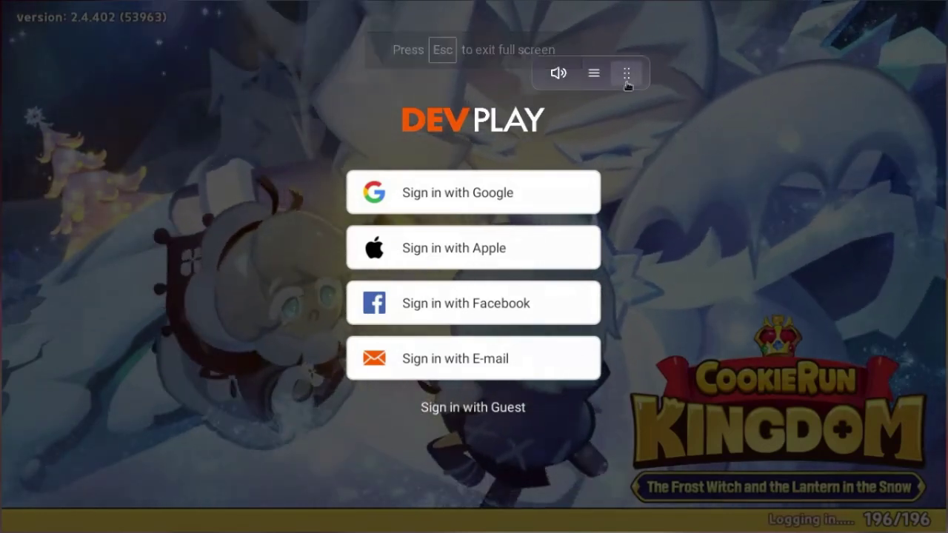
{"action": "left_click_drag", "start_coordinate": [636, 84], "coordinate": [916, 24]}
{"action": "left_click", "coordinate": [882, 24]}
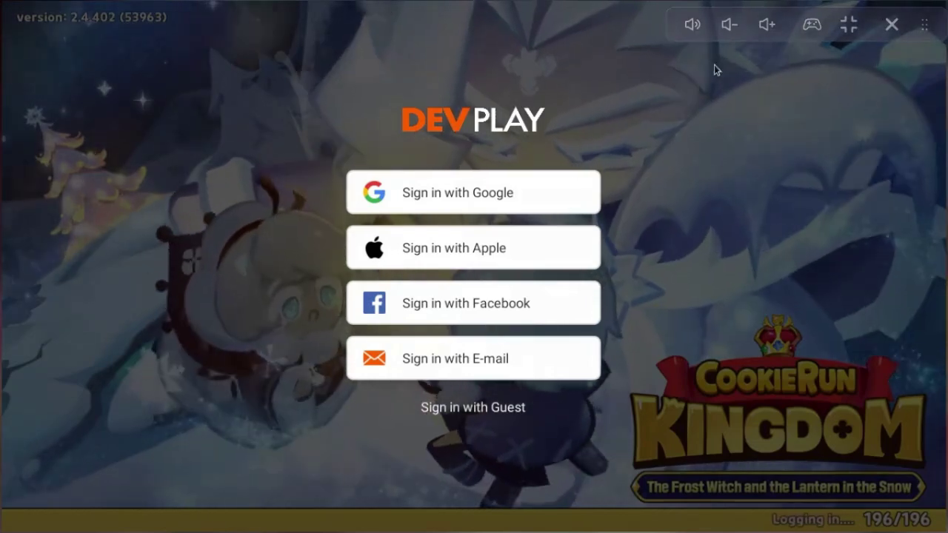
{"action": "left_click", "coordinate": [849, 24]}
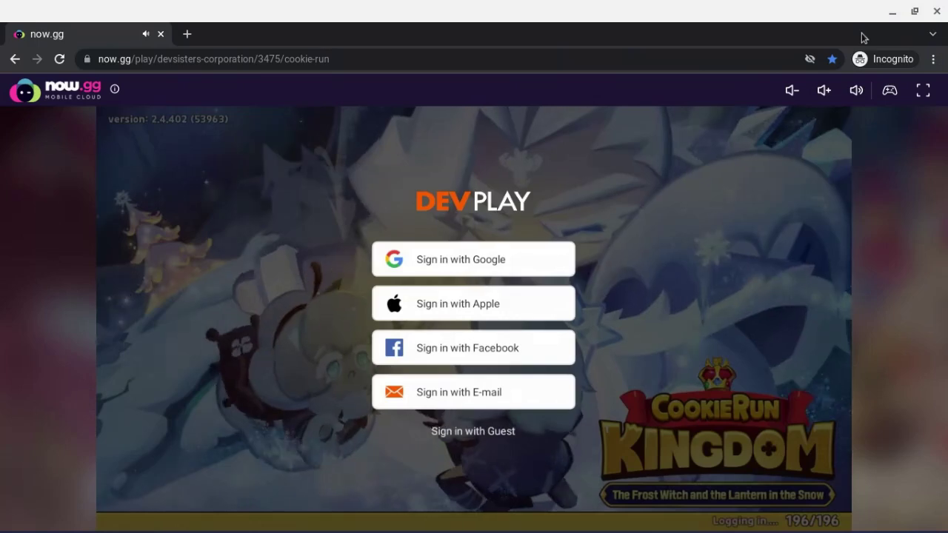